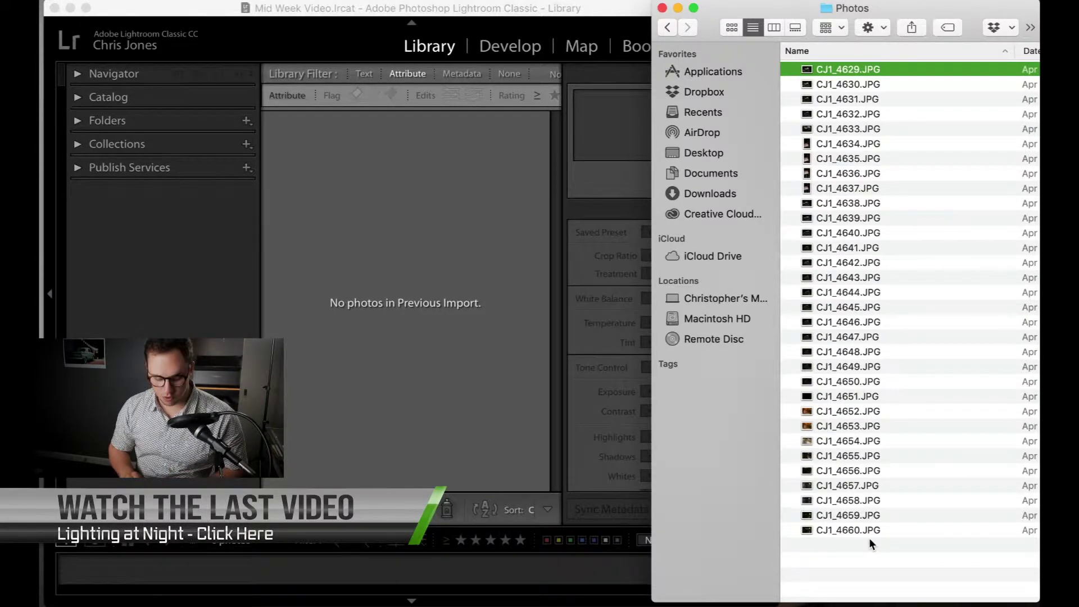
- Select all the JPG files in the Photos folder and load them into Lightroom's import window
{"action": "left_click", "coordinate": [392, 10]}
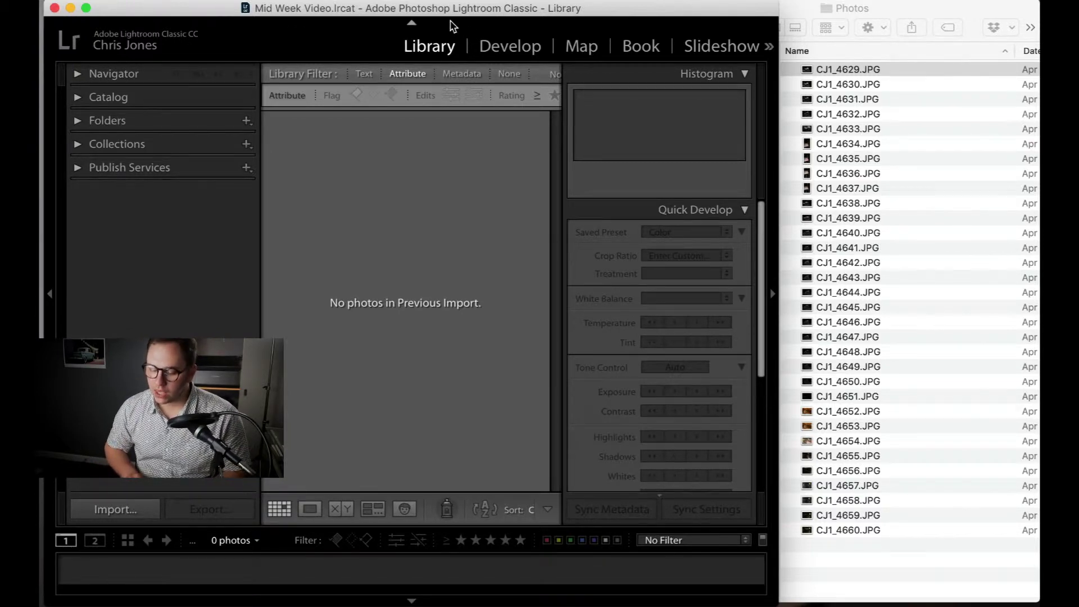
{"action": "left_click_drag", "start_coordinate": [475, 12], "coordinate": [375, 8]}
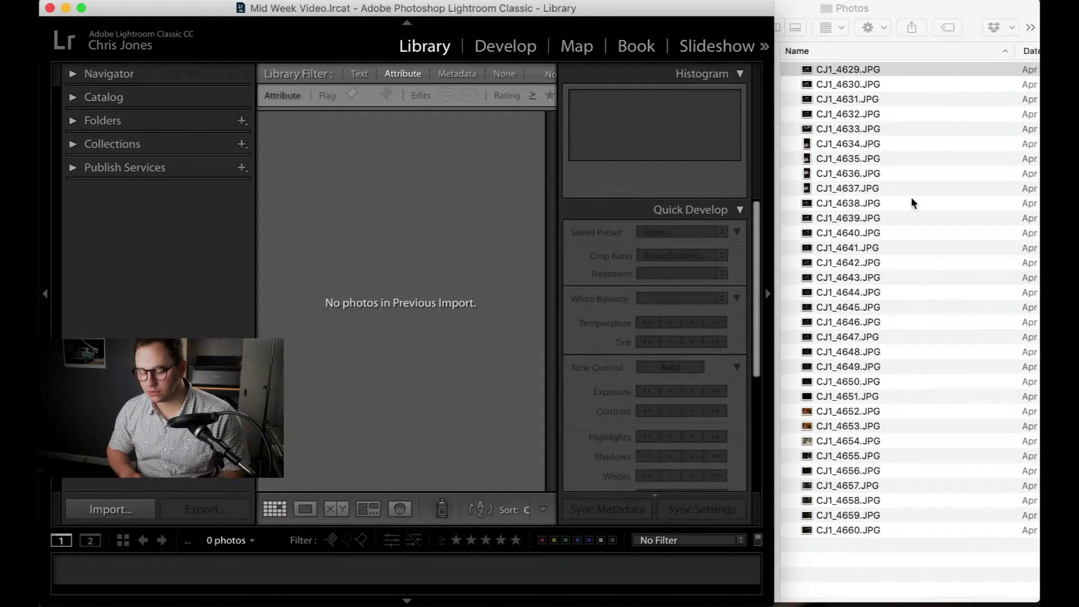
{"action": "left_click", "coordinate": [842, 74]}
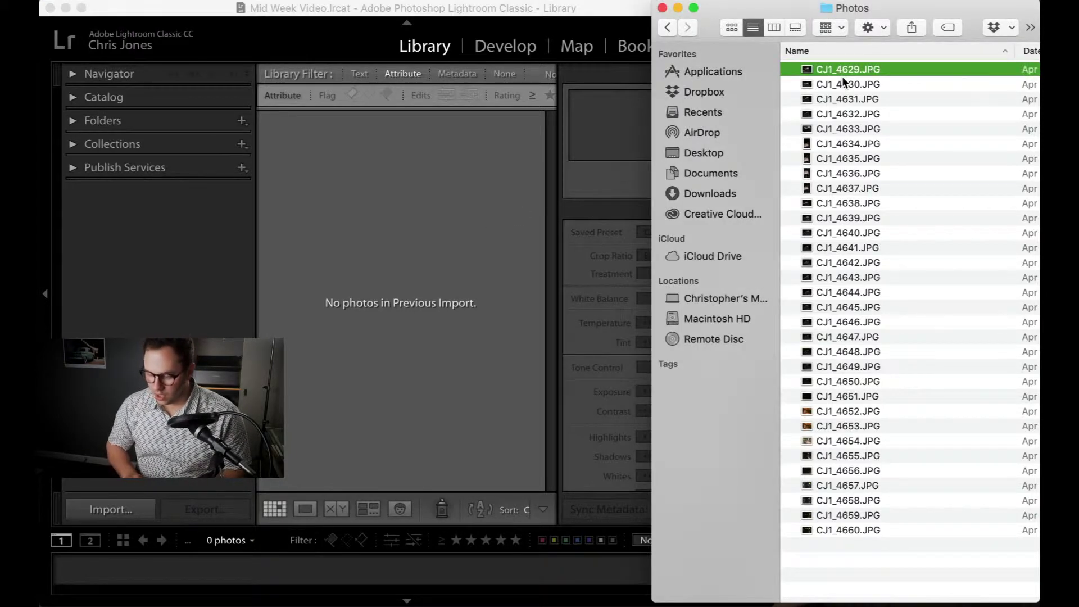
{"action": "key", "text": "super+a"}
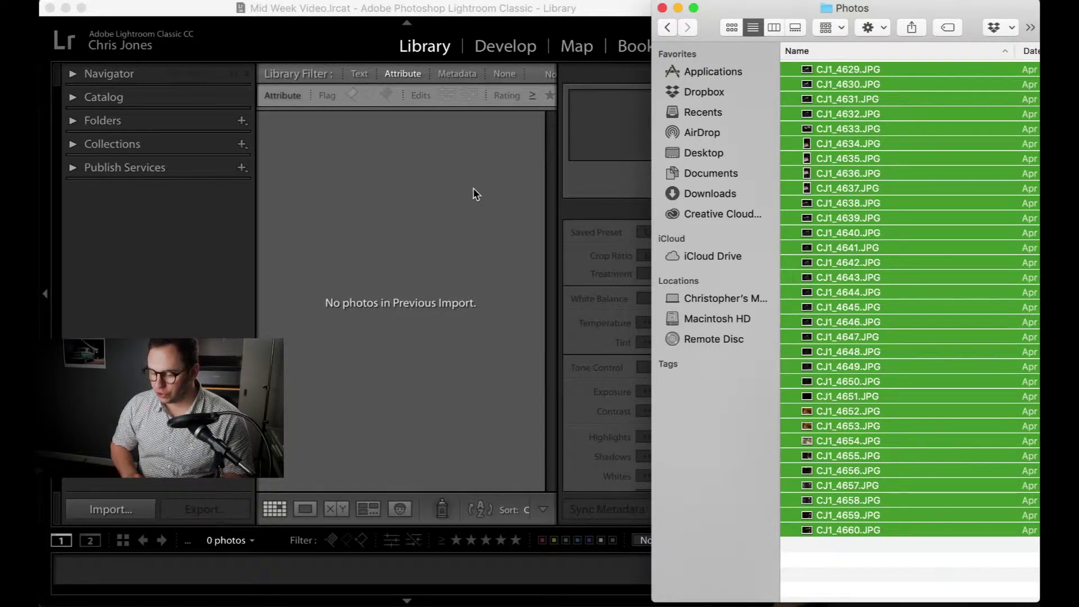
{"action": "left_click_drag", "start_coordinate": [930, 139], "coordinate": [450, 173]}
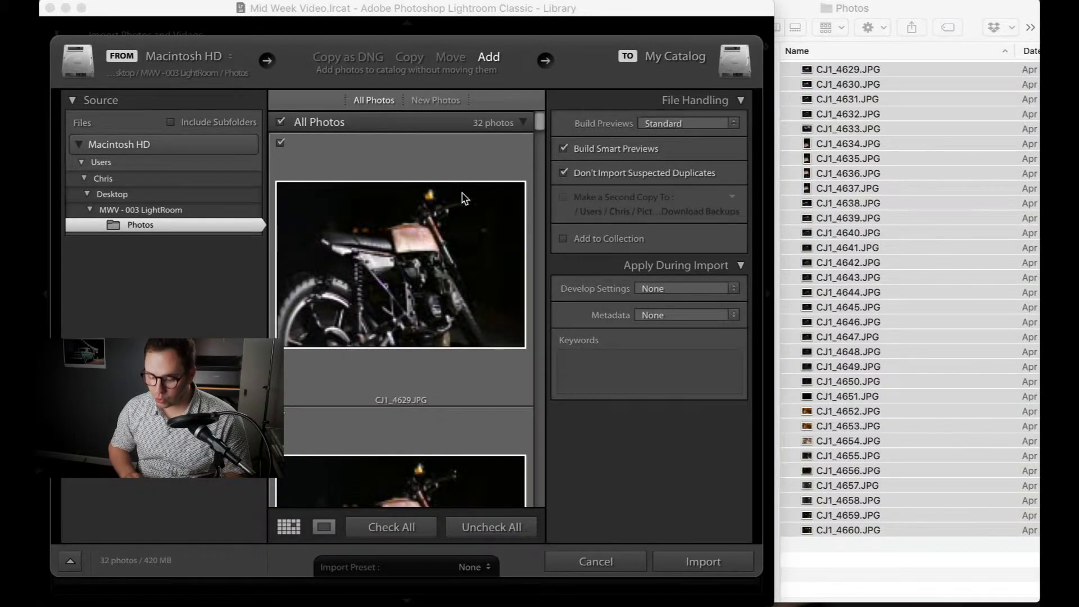
- Look through the thumbnails of the photos queued for import
{"action": "scroll", "coordinate": [467, 280], "scroll_direction": "down", "scroll_amount": 2}
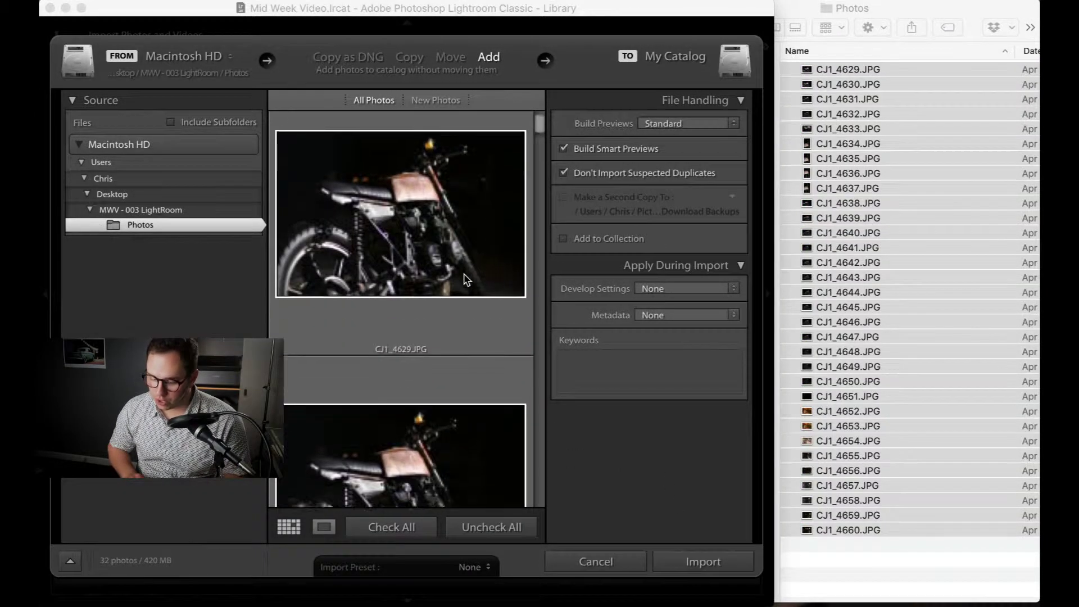
{"action": "scroll", "coordinate": [467, 279], "scroll_direction": "up", "scroll_amount": 2}
{"action": "scroll", "coordinate": [468, 279], "scroll_direction": "down", "scroll_amount": 8}
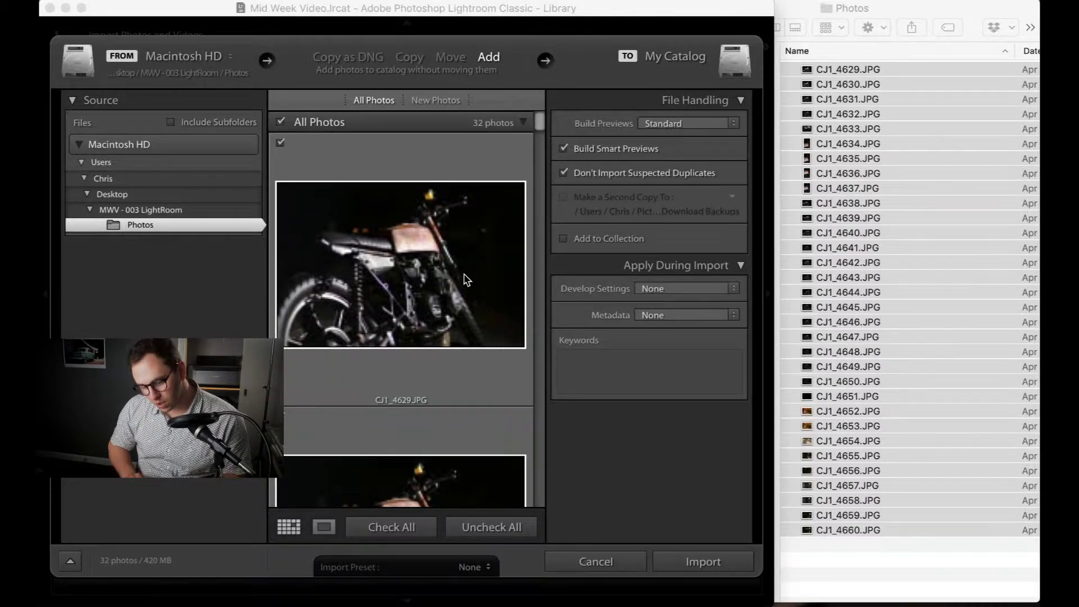
{"action": "scroll", "coordinate": [466, 280], "scroll_direction": "down", "scroll_amount": 20}
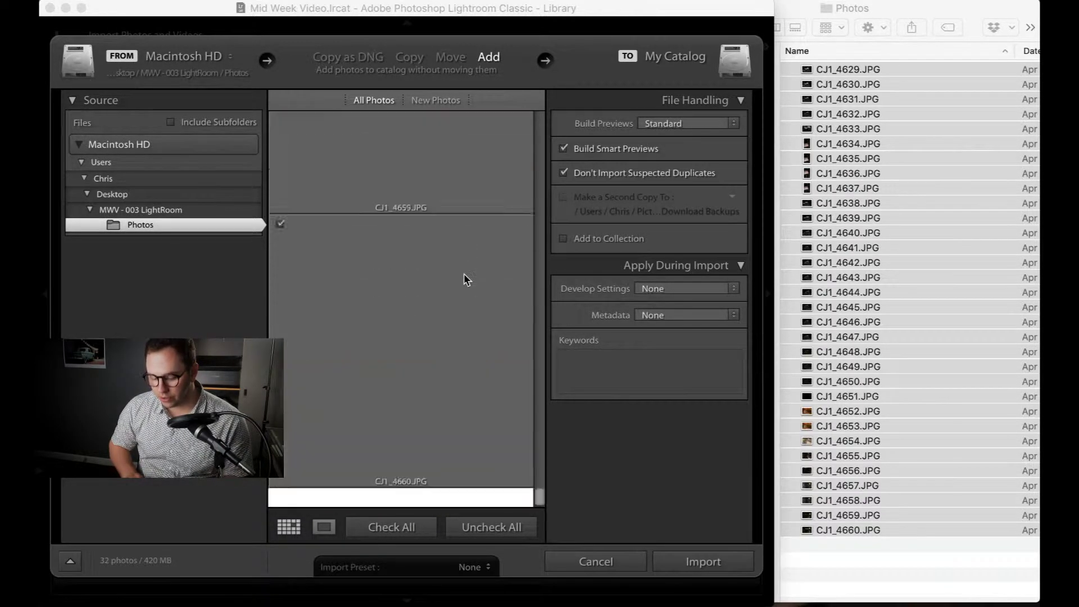
{"action": "scroll", "coordinate": [464, 279], "scroll_direction": "up", "scroll_amount": 14}
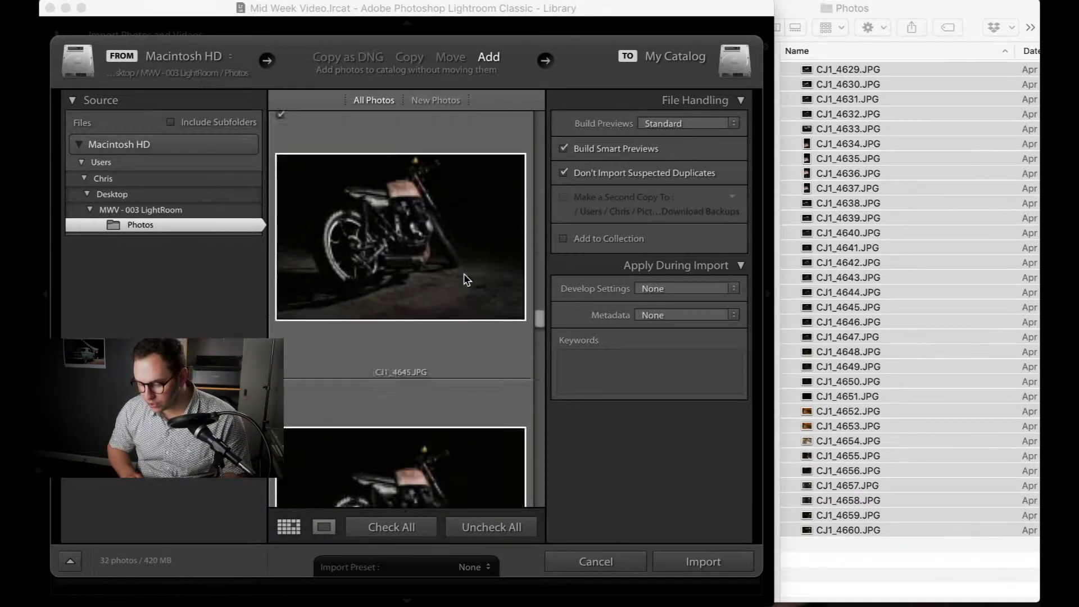
{"action": "scroll", "coordinate": [481, 310], "scroll_direction": "up", "scroll_amount": 15}
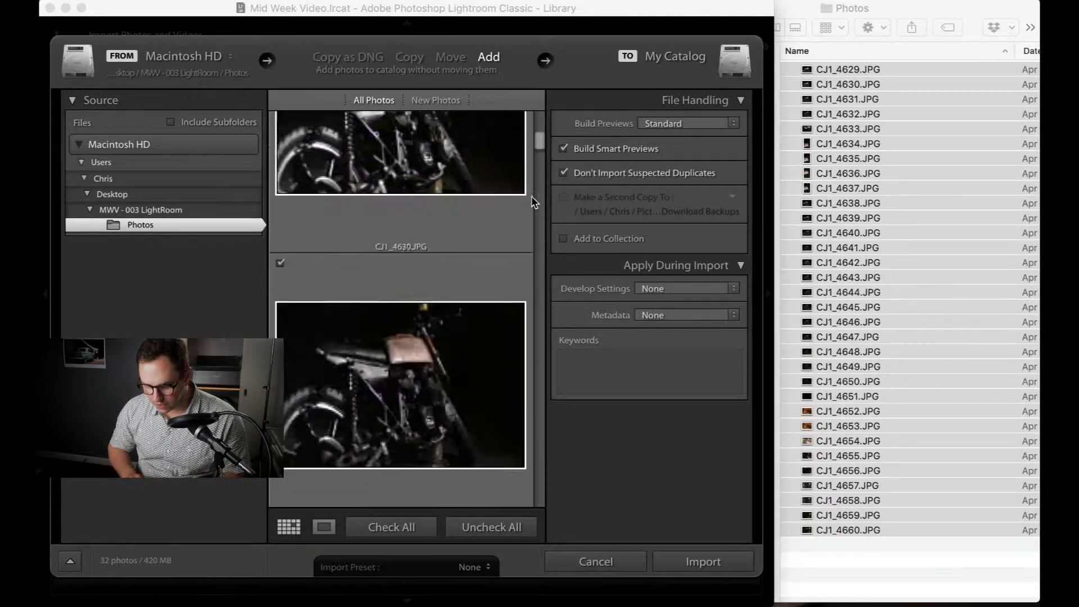
- Set the import's Build Previews option to Minimal
{"action": "left_click", "coordinate": [701, 124]}
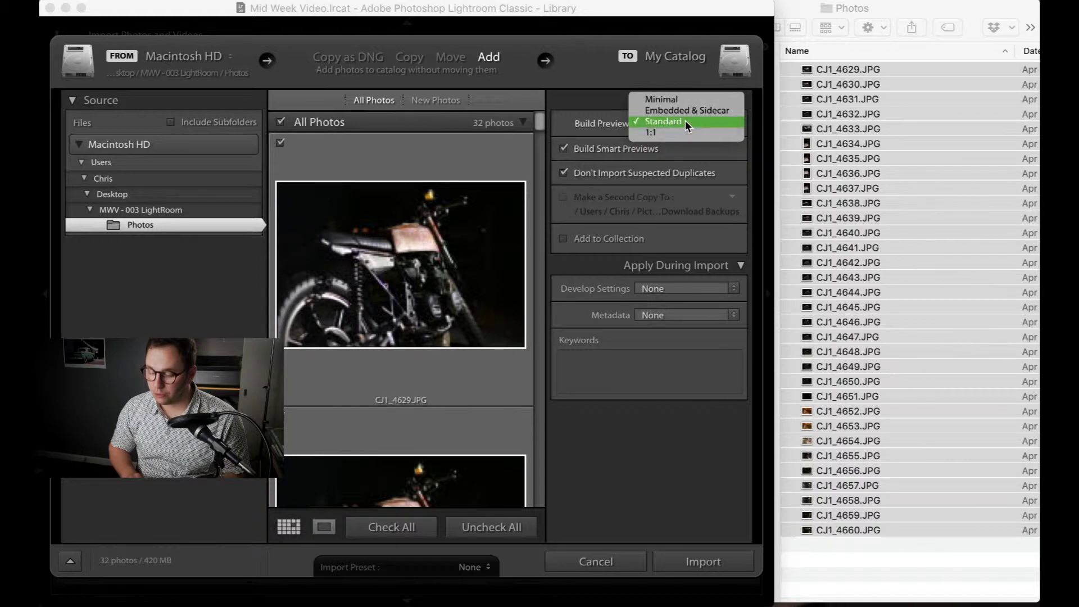
{"action": "left_click", "coordinate": [686, 121]}
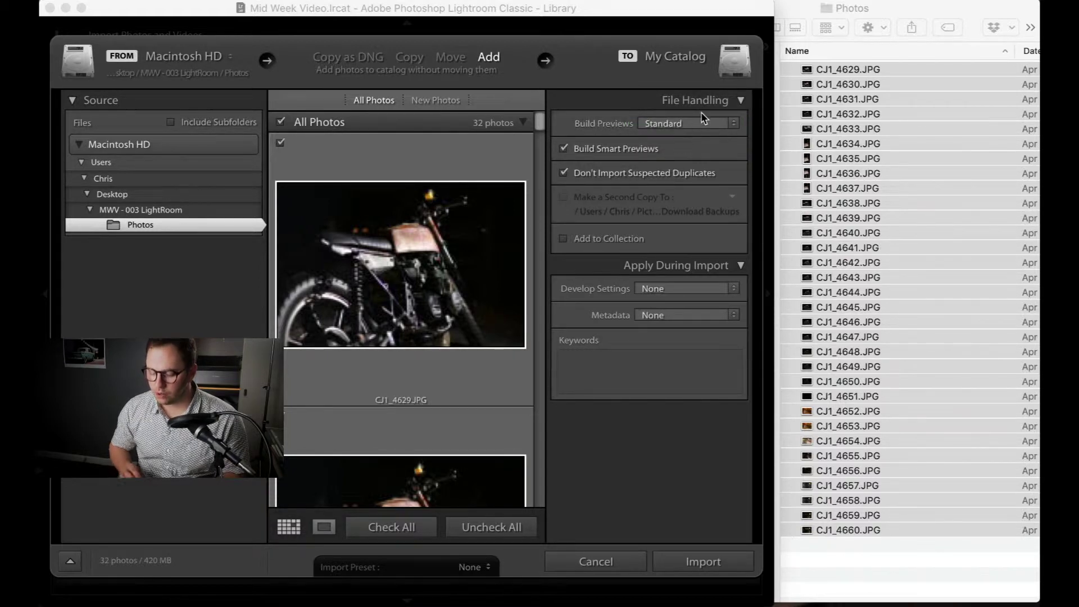
{"action": "left_click", "coordinate": [703, 128]}
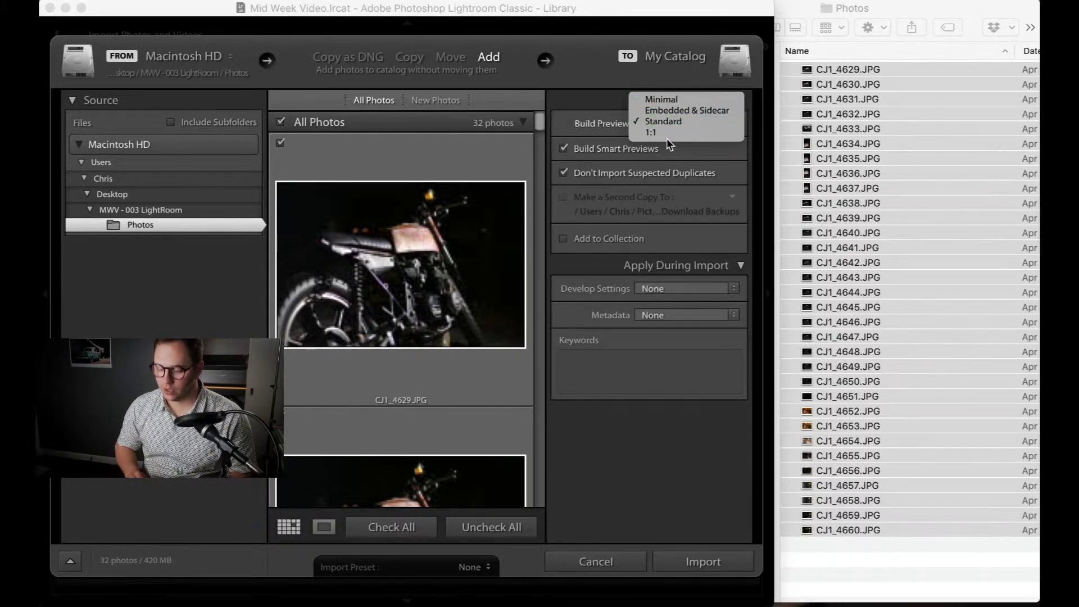
{"action": "left_click", "coordinate": [714, 99]}
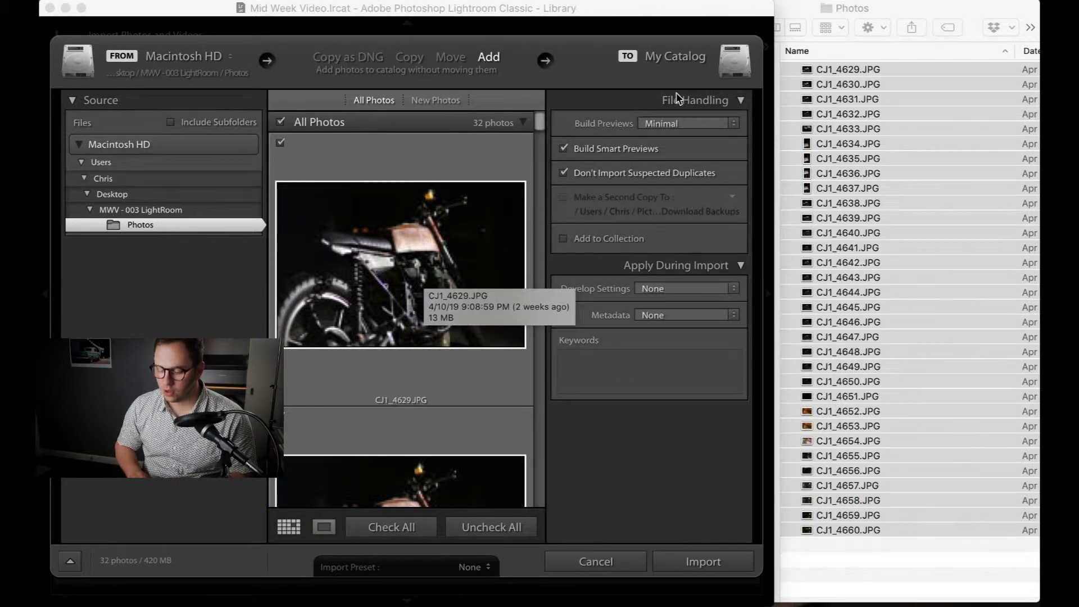
- Set the import's Build Previews option to 1:1
{"action": "left_click", "coordinate": [701, 125]}
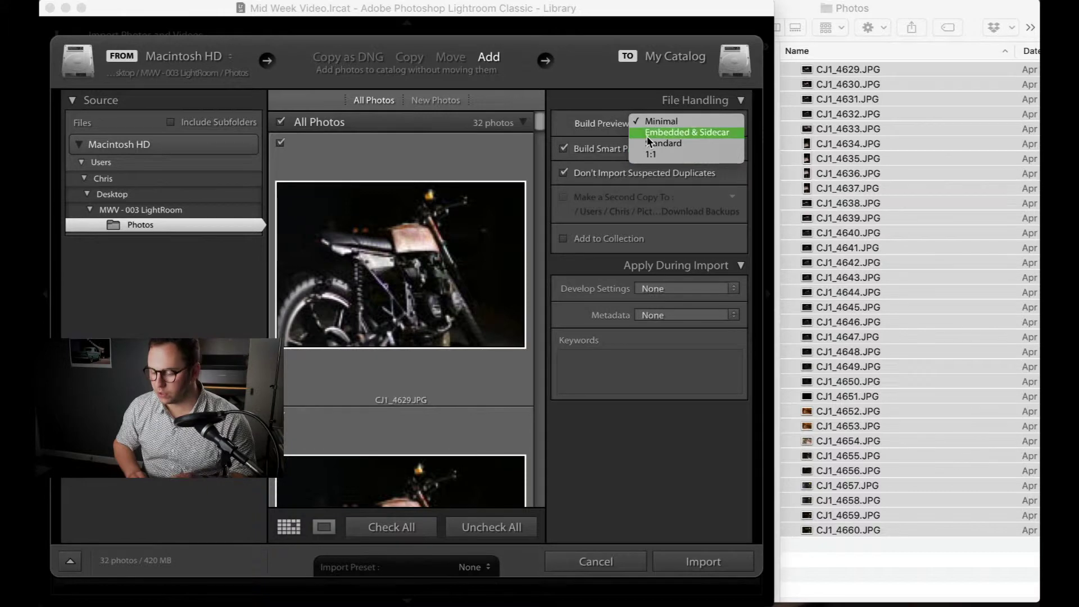
{"action": "left_click", "coordinate": [661, 155]}
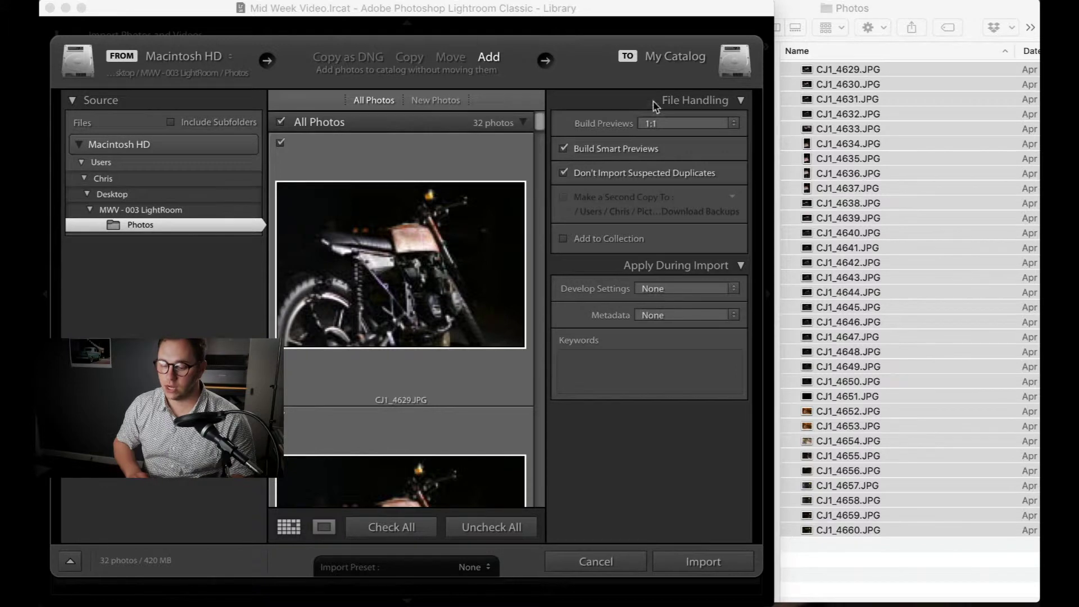
{"action": "left_click", "coordinate": [445, 13]}
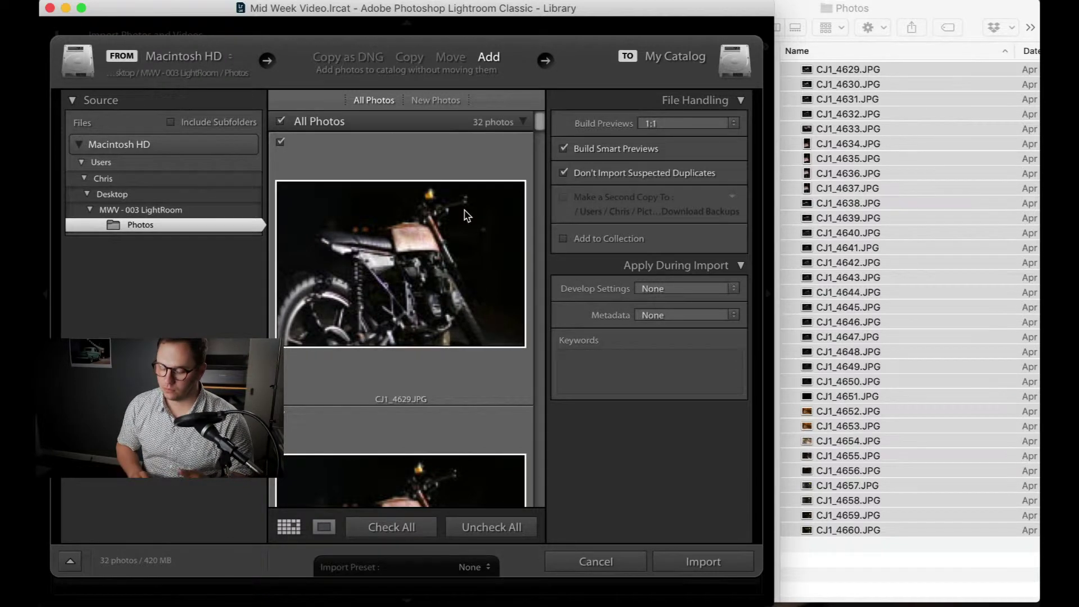
- Review more of the queued photos and the import's Add to Collection, Develop Settings and Metadata options
{"action": "scroll", "coordinate": [465, 214], "scroll_direction": "down", "scroll_amount": 10}
{"action": "scroll", "coordinate": [464, 214], "scroll_direction": "down", "scroll_amount": 2}
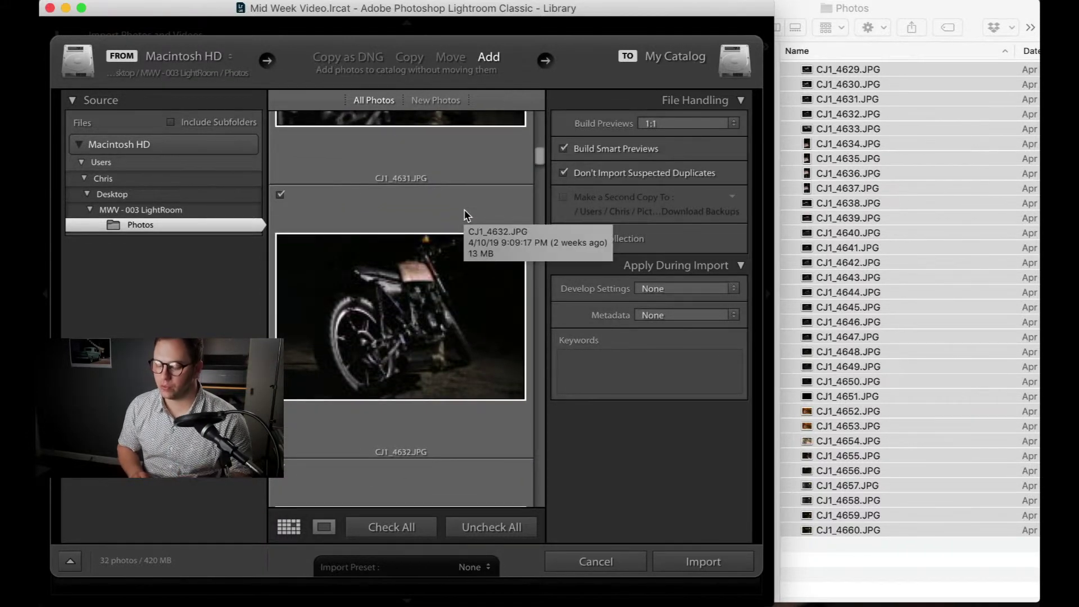
{"action": "scroll", "coordinate": [464, 214], "scroll_direction": "down", "scroll_amount": 15}
{"action": "scroll", "coordinate": [464, 214], "scroll_direction": "down", "scroll_amount": 1}
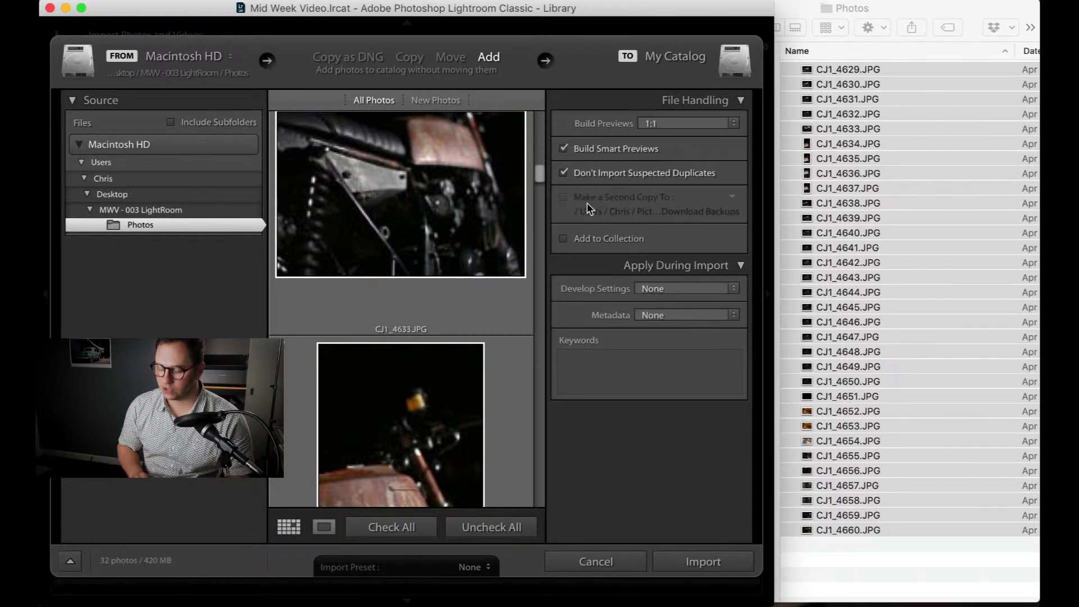
{"action": "left_click", "coordinate": [589, 241]}
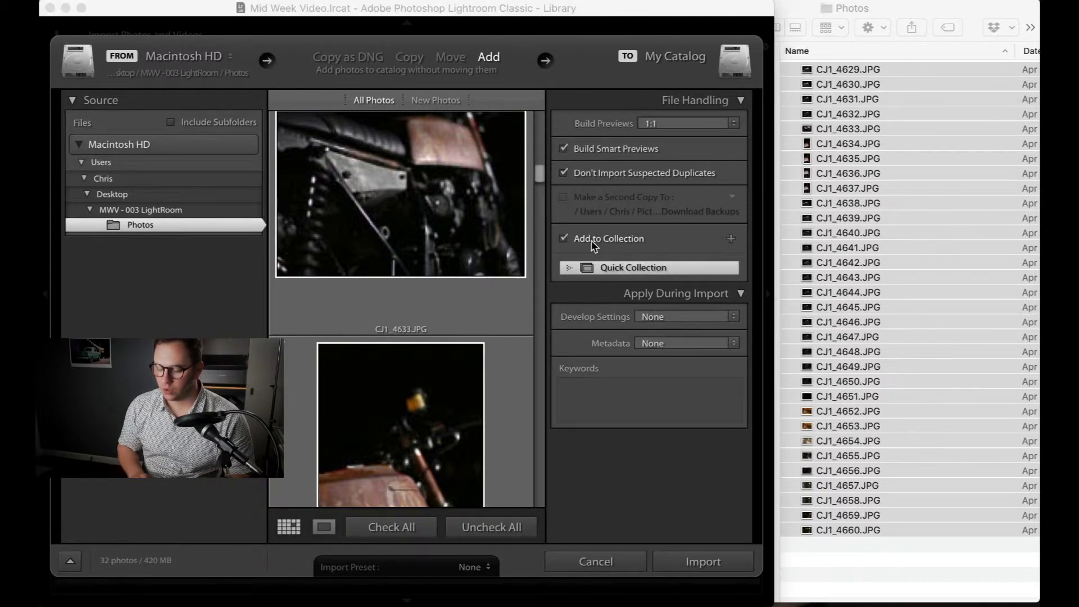
{"action": "left_click", "coordinate": [591, 241]}
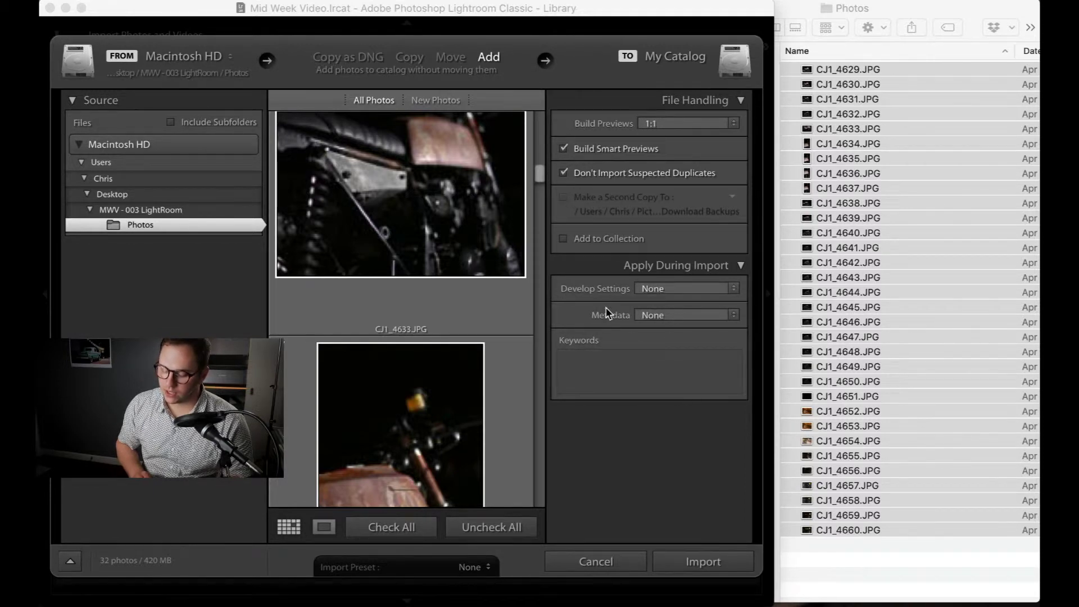
{"action": "left_click", "coordinate": [667, 289]}
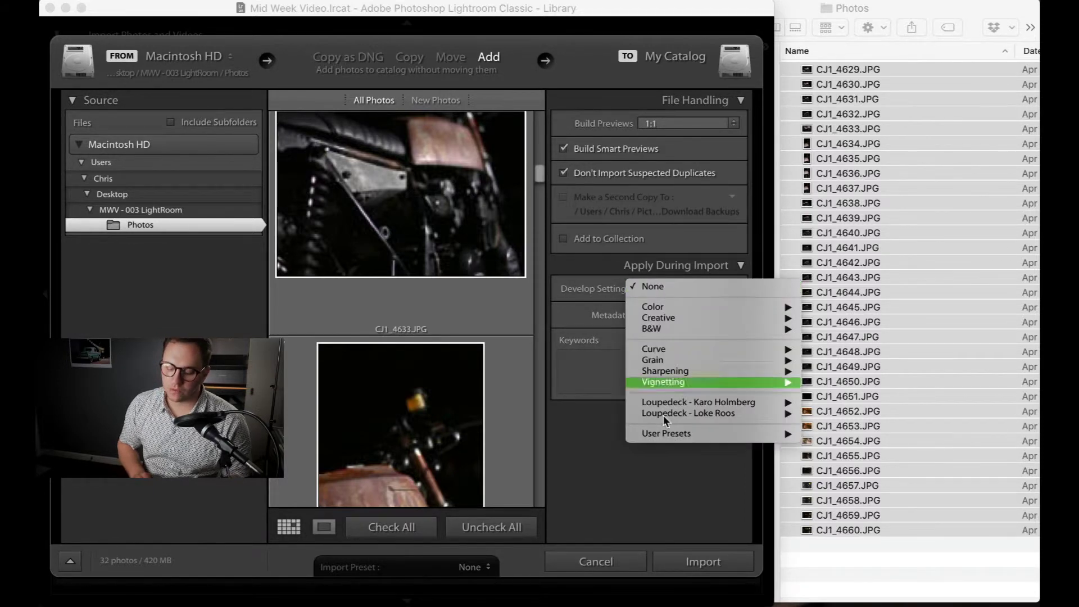
{"action": "left_click", "coordinate": [597, 293]}
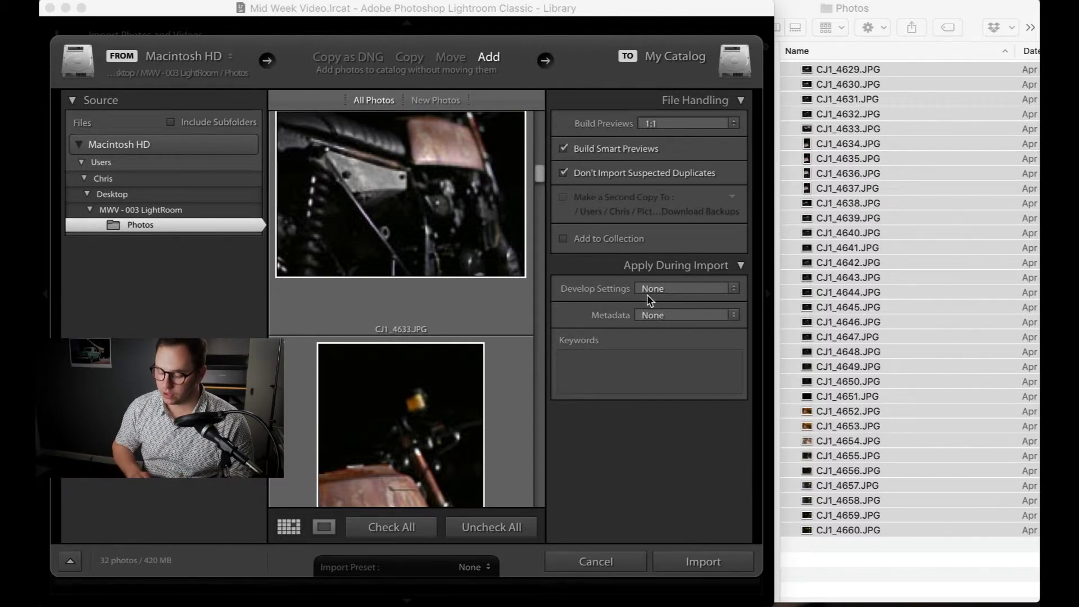
{"action": "left_click", "coordinate": [681, 315]}
{"action": "left_click", "coordinate": [682, 313]}
- Enter the keyword "motorcycle" for all photos in the import
{"action": "left_click", "coordinate": [636, 375]}
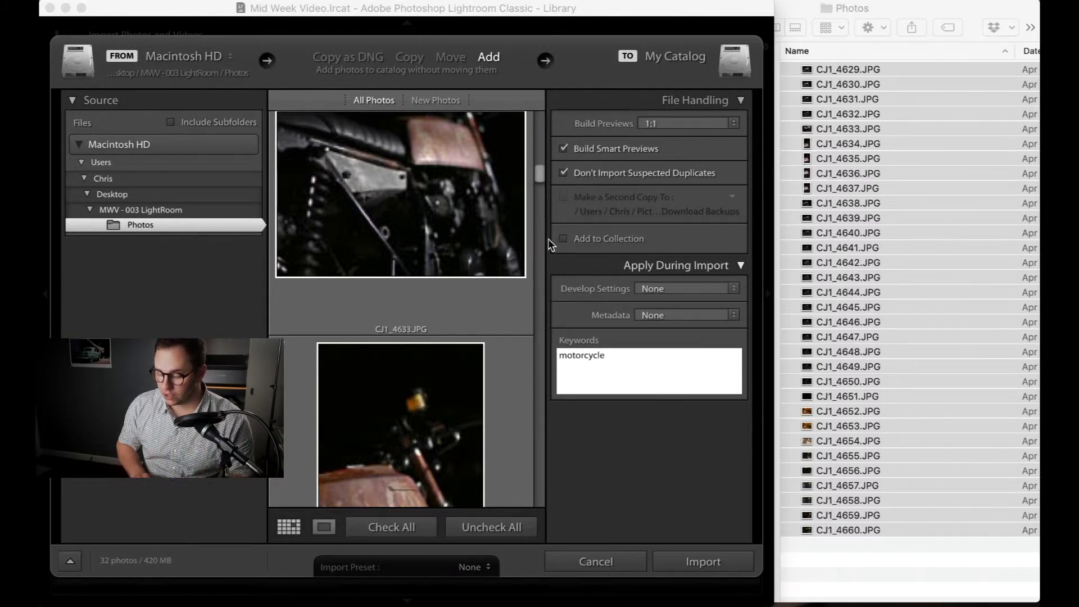
{"action": "scroll", "coordinate": [519, 270], "scroll_direction": "down", "scroll_amount": 5}
{"action": "scroll", "coordinate": [518, 269], "scroll_direction": "down", "scroll_amount": 5}
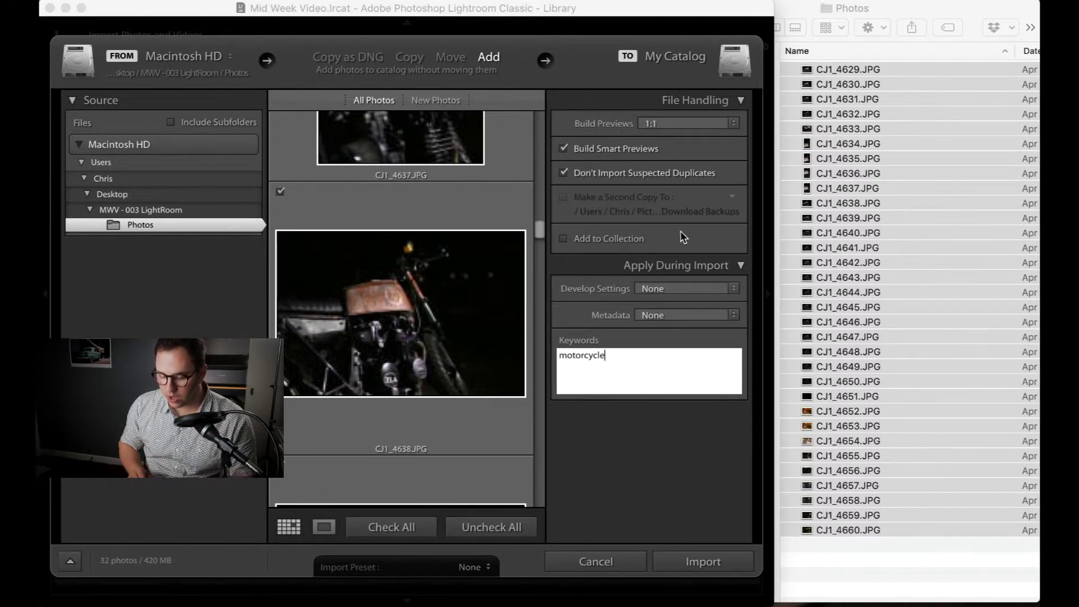
- Import the checked photos into the catalog and enlarge the catalog window to the full screen width
{"action": "left_click", "coordinate": [728, 565]}
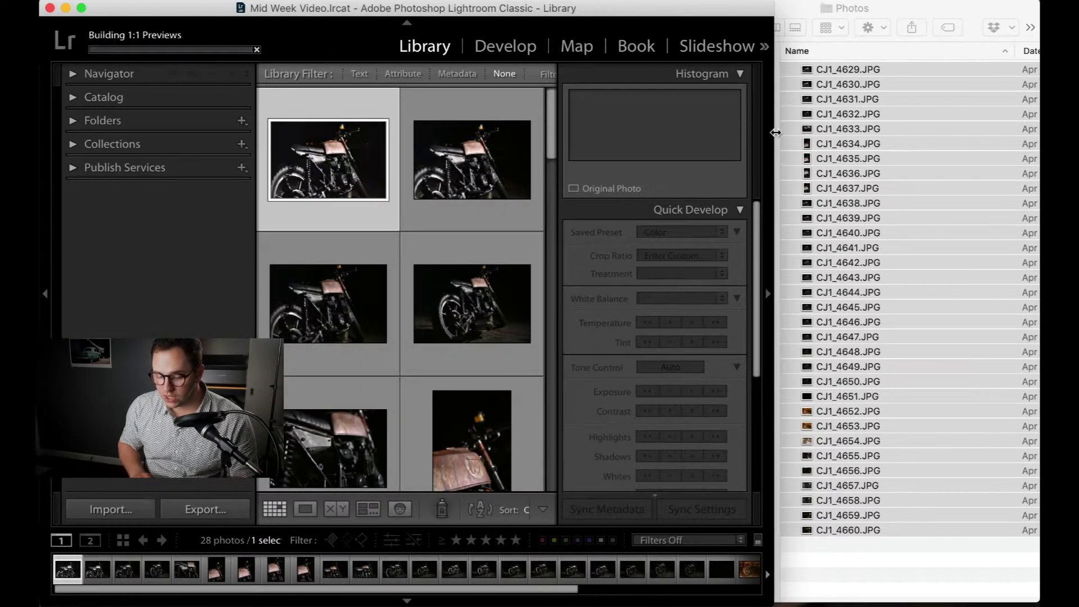
{"action": "double_click", "coordinate": [776, 133]}
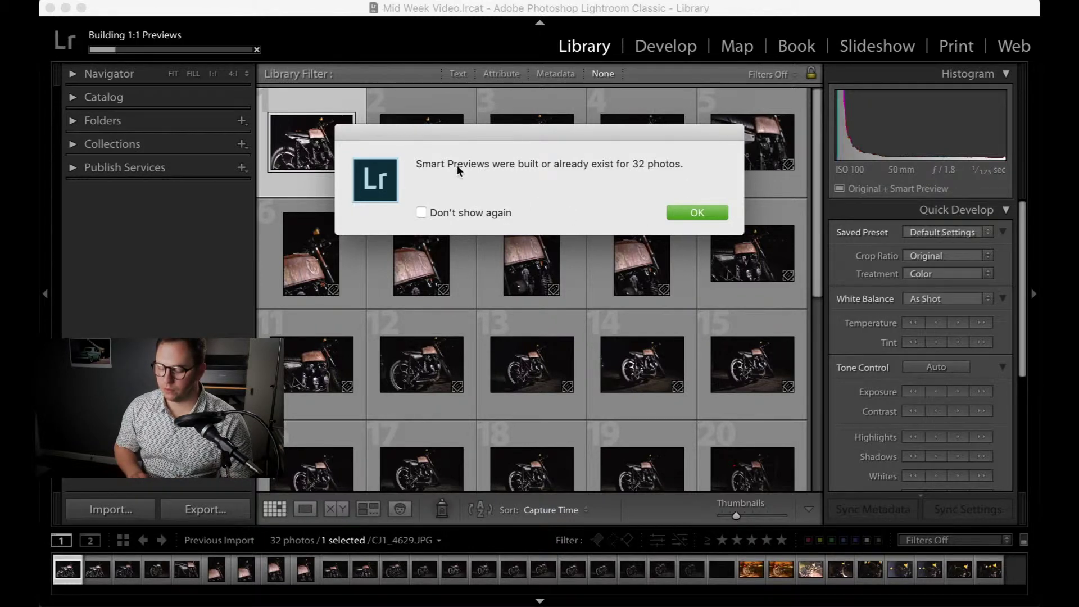
{"action": "left_click", "coordinate": [695, 215]}
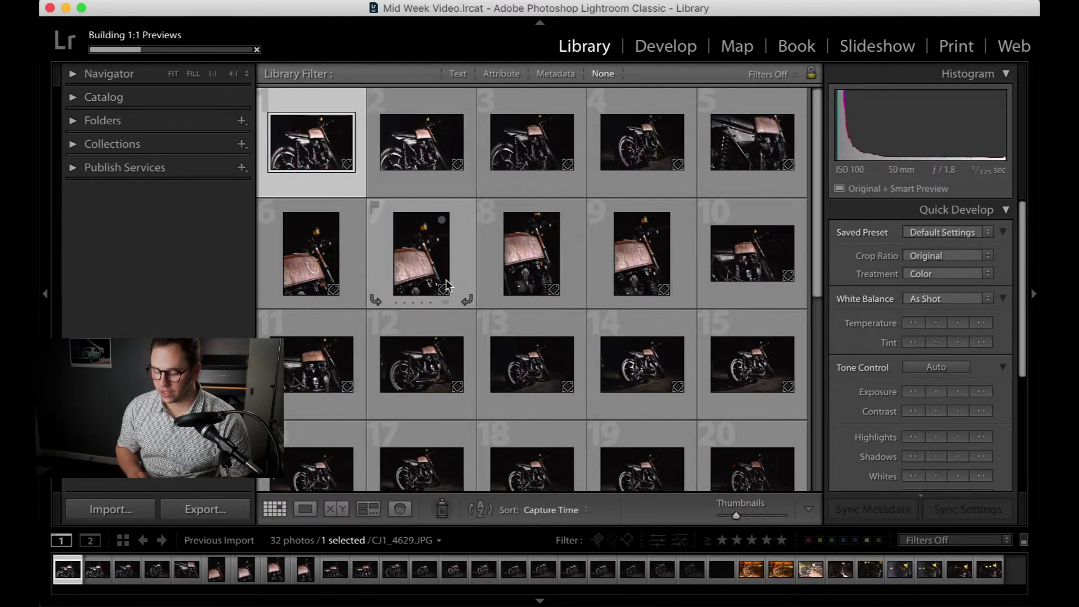
- Inspect the fuel tank of CJ1_4636.JPG at 1:1 in Loupe view, finishing back in Grid view
{"action": "left_click", "coordinate": [549, 265]}
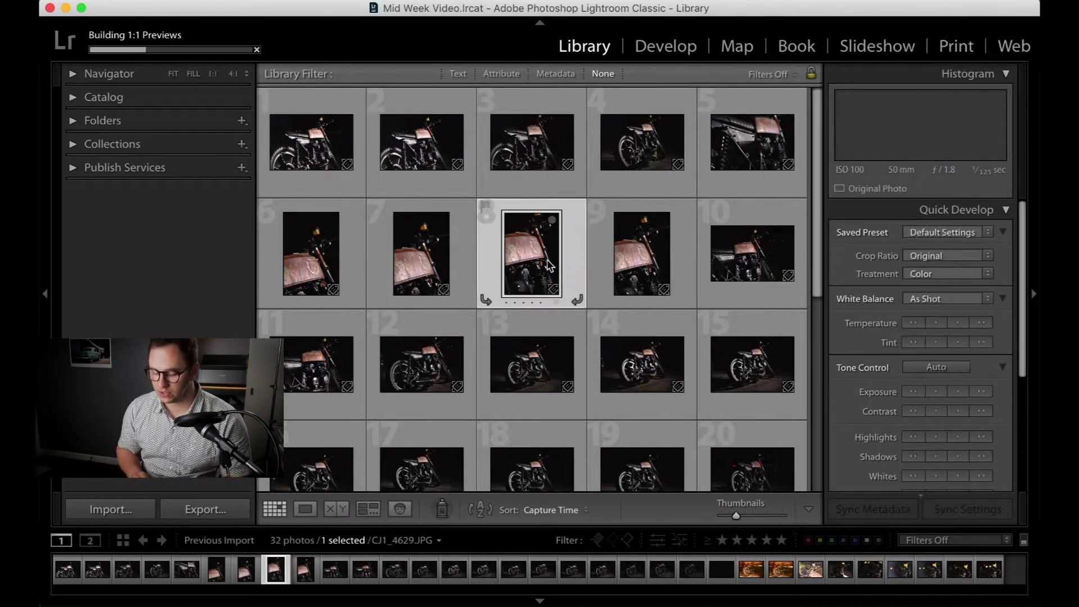
{"action": "double_click", "coordinate": [549, 266]}
{"action": "left_click", "coordinate": [565, 246]}
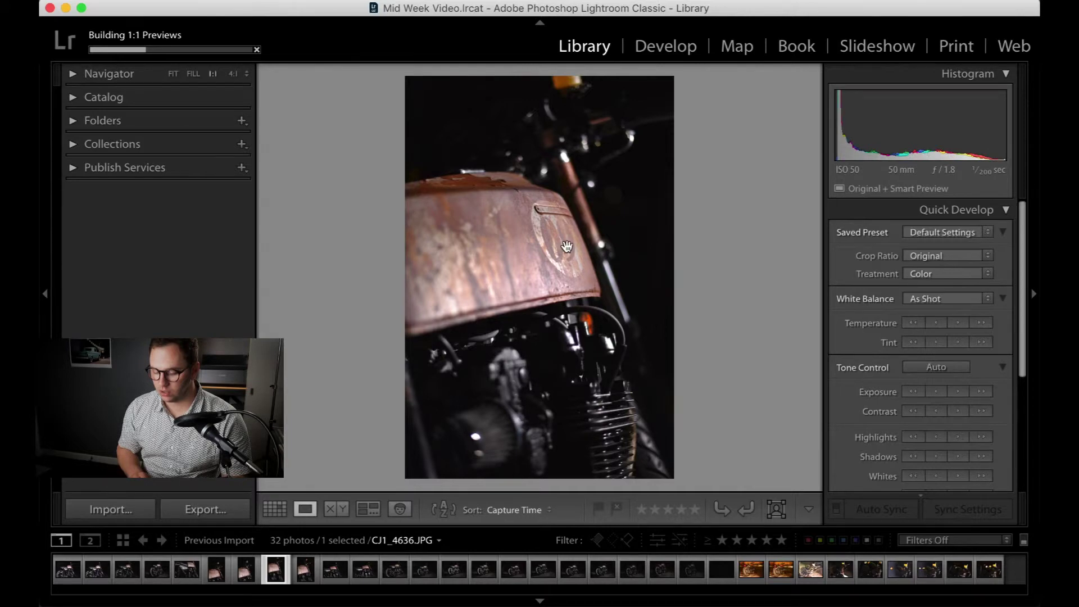
{"action": "left_click_drag", "start_coordinate": [701, 337], "coordinate": [506, 211]}
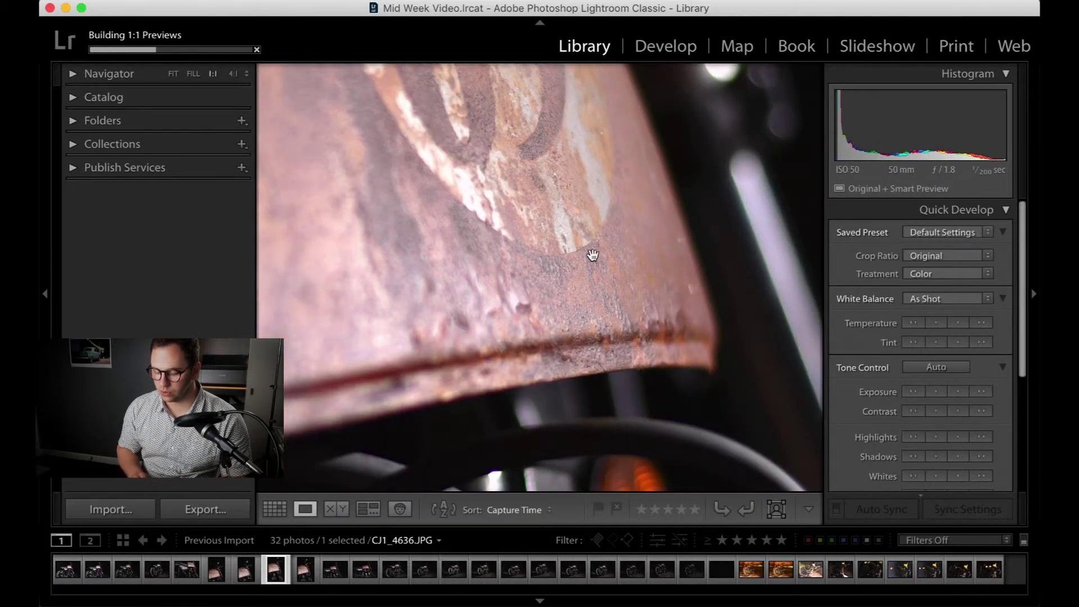
{"action": "left_click", "coordinate": [601, 301]}
{"action": "left_click", "coordinate": [570, 252]}
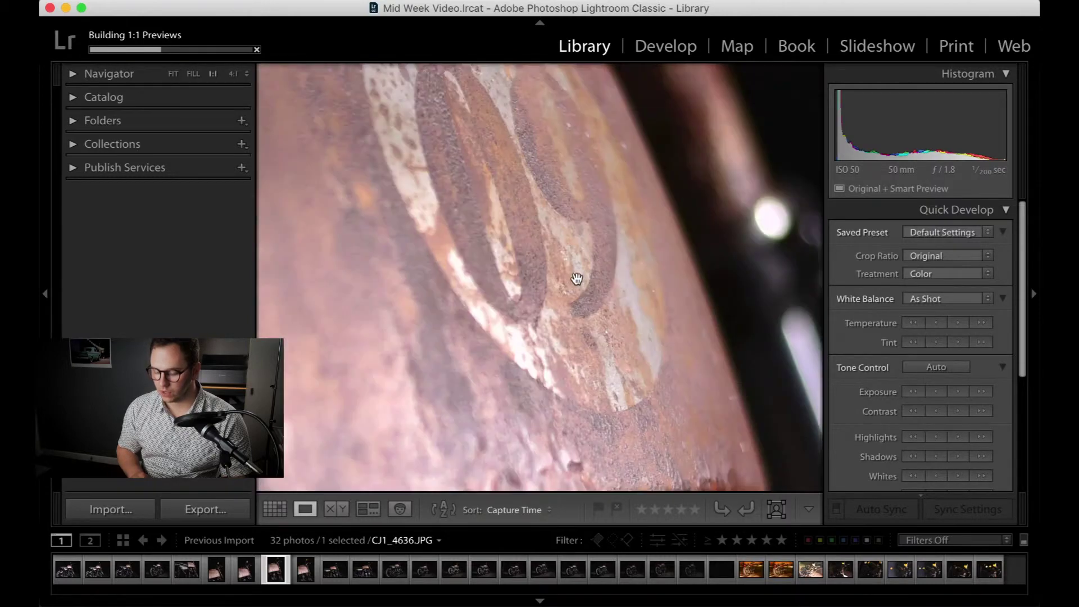
{"action": "left_click", "coordinate": [614, 265]}
{"action": "left_click", "coordinate": [620, 305]}
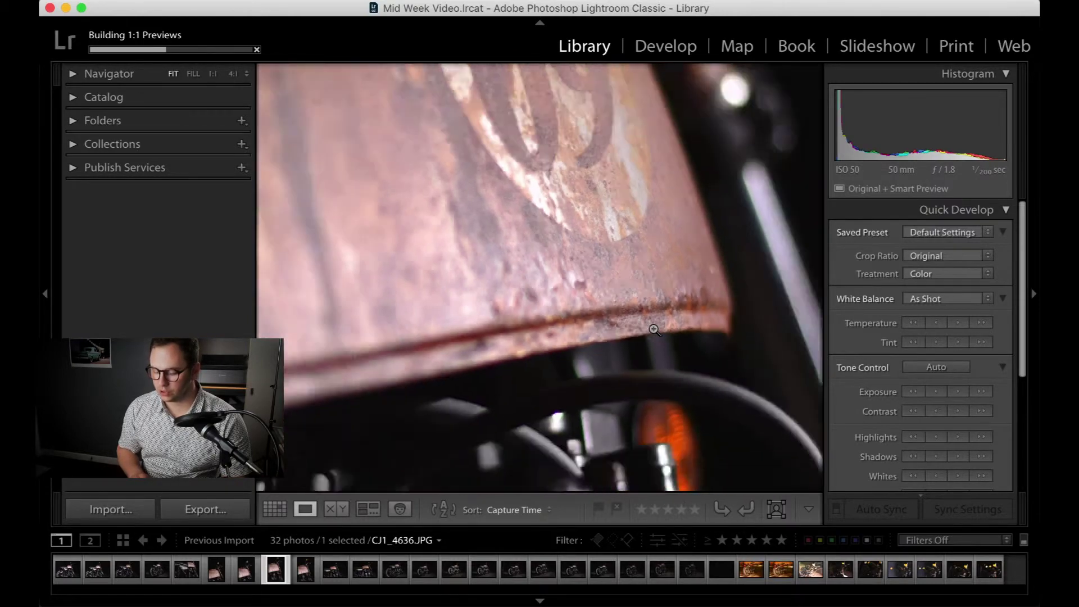
{"action": "left_click", "coordinate": [649, 332]}
{"action": "left_click", "coordinate": [582, 254]}
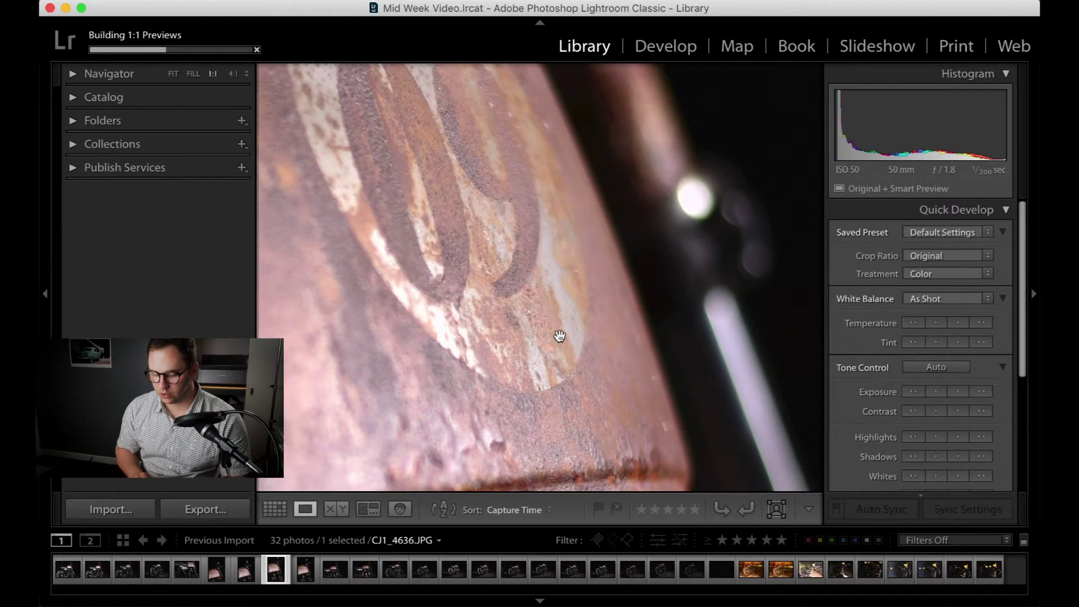
{"action": "left_click", "coordinate": [573, 365]}
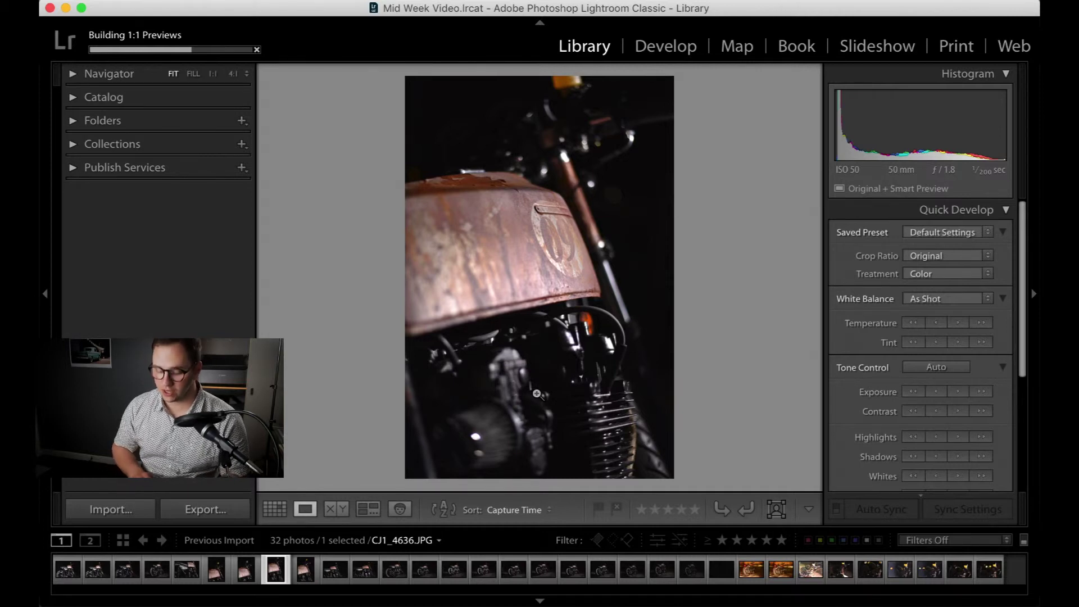
{"action": "left_click", "coordinate": [278, 513]}
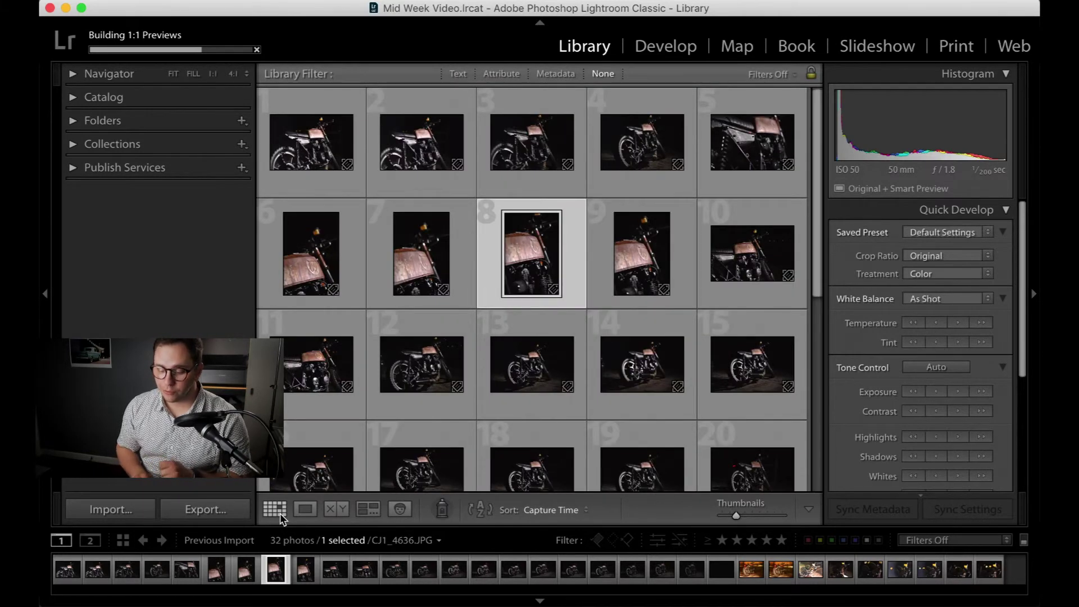
{"action": "mouse_move", "coordinate": [562, 265]}
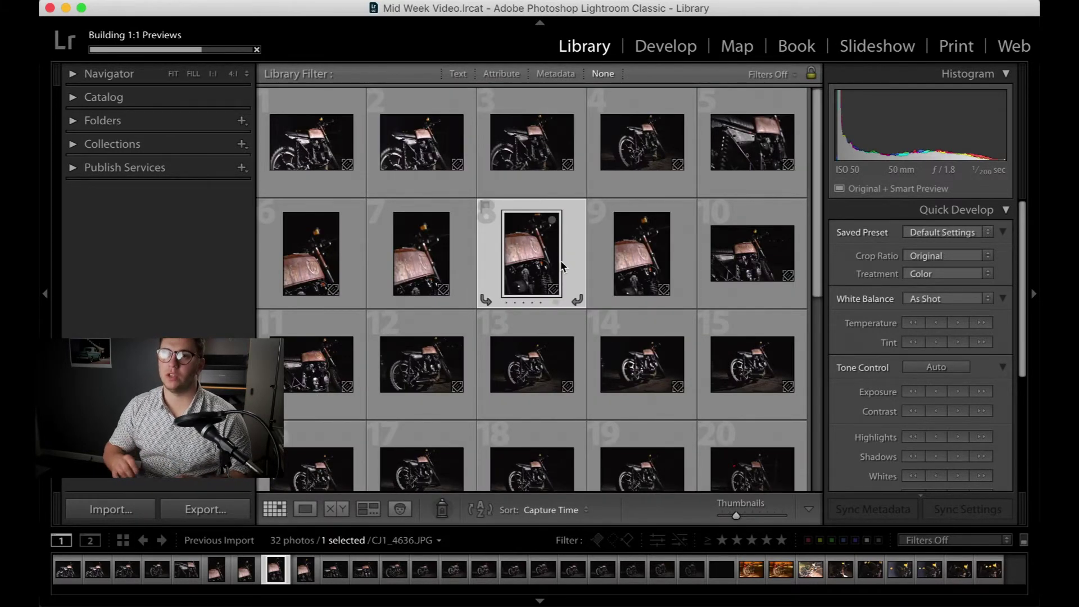